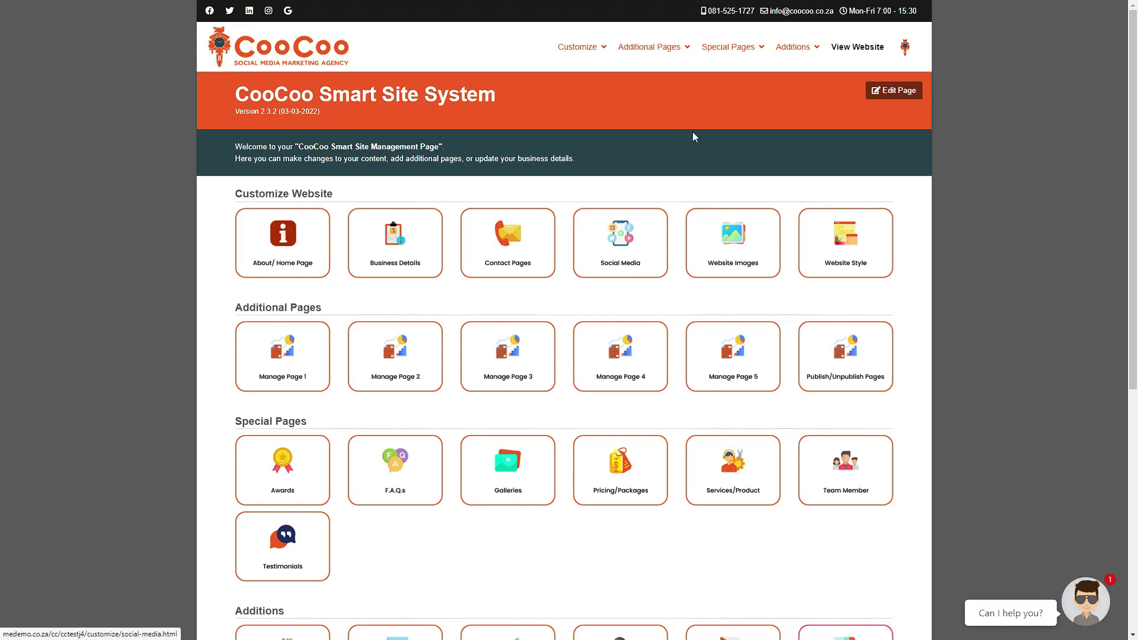
- Open the Galleries page under Special Pages to show the Main Gallery category
mouse_move(726, 71)
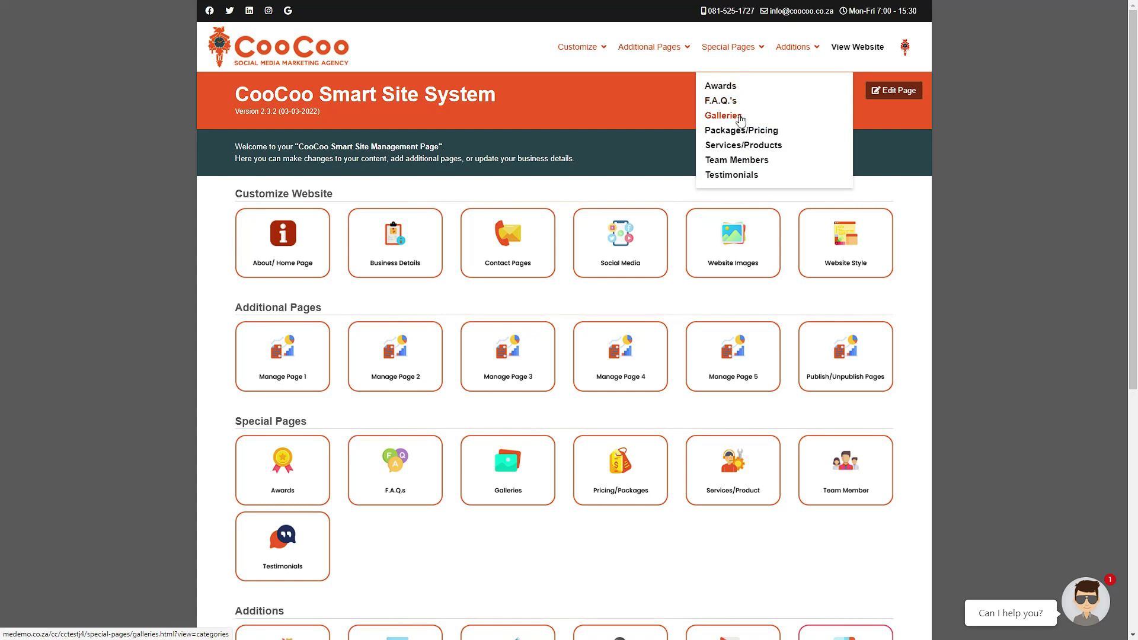
click(531, 467)
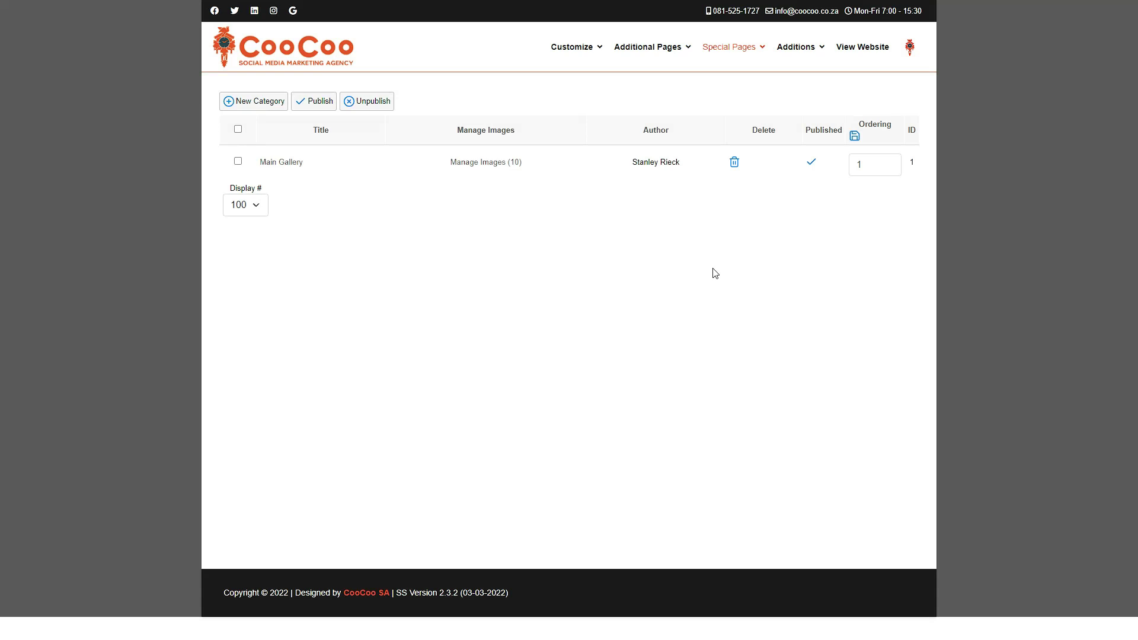
click(713, 270)
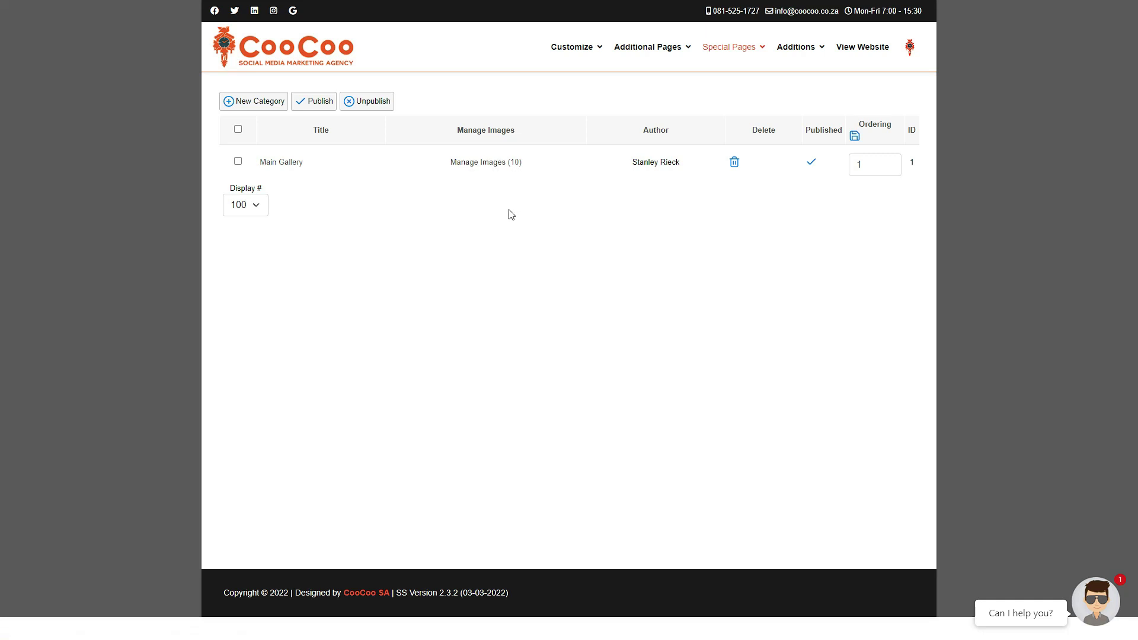
mouse_move(730, 65)
- Open Main Gallery's images, edit the first image, and toggle Link Opens New Window off and on
click(505, 167)
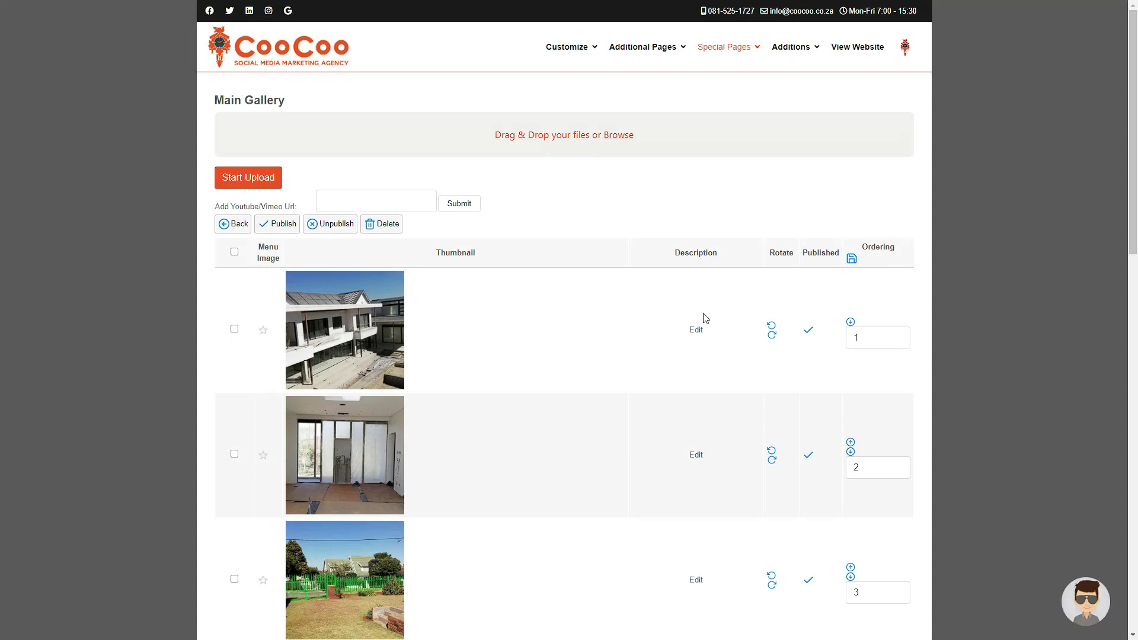
click(696, 330)
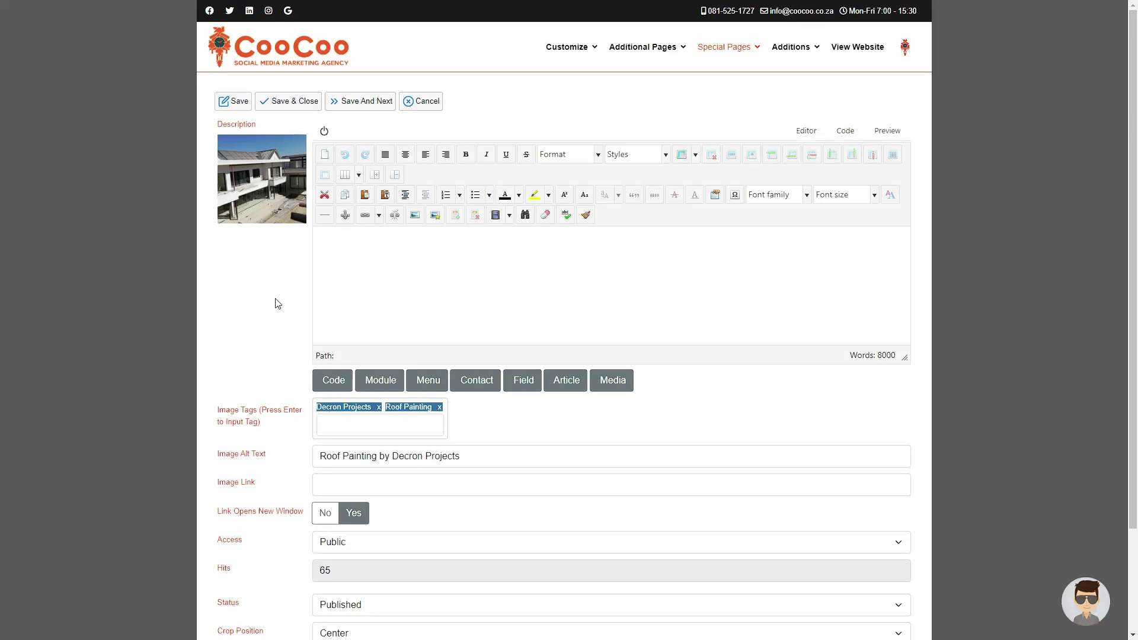
click(257, 287)
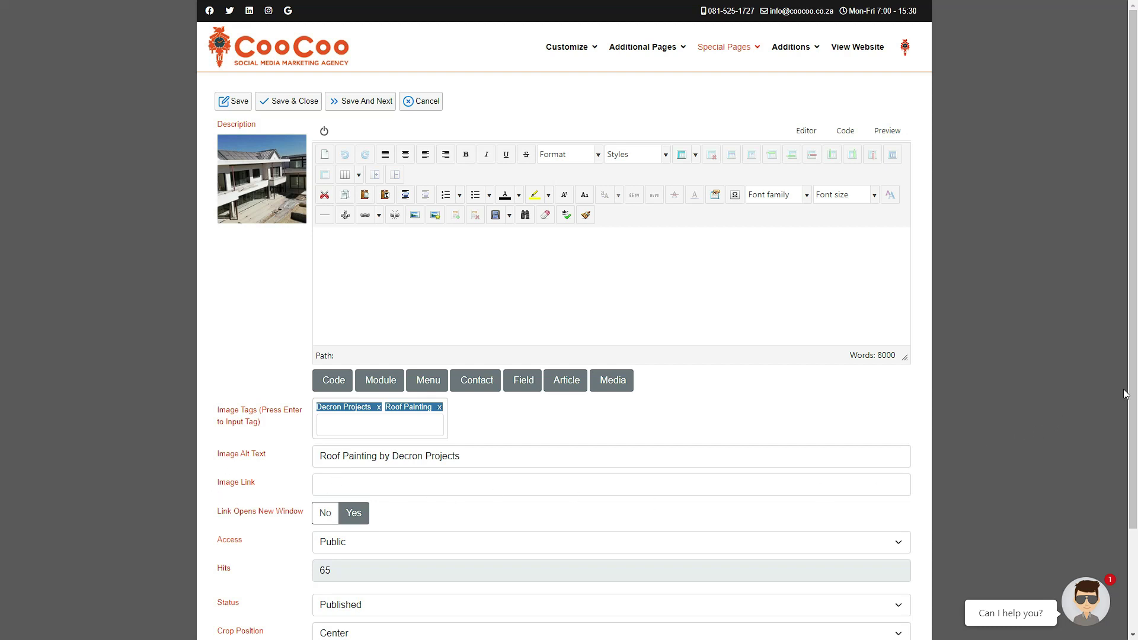
scroll(1126, 393, down, 2)
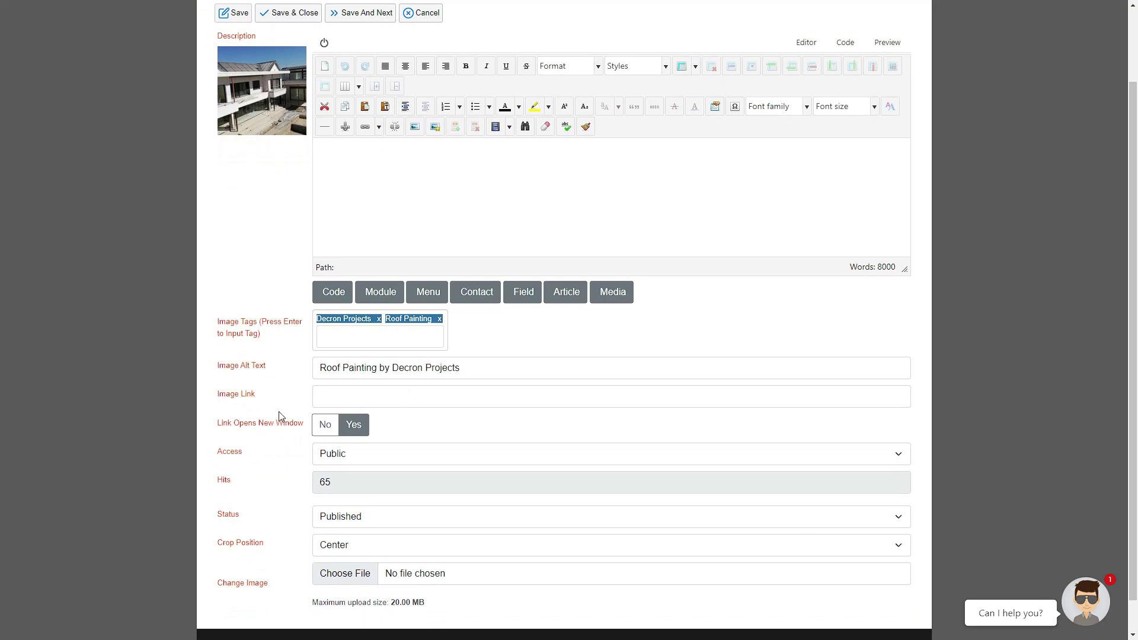
click(329, 428)
click(353, 432)
scroll(356, 518, up, 2)
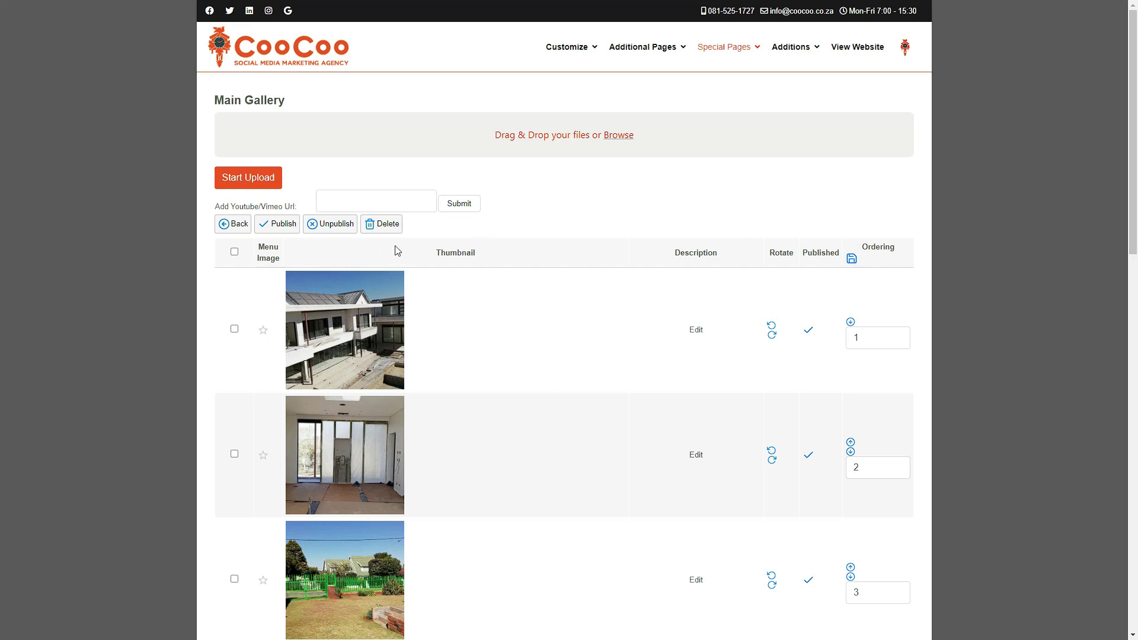
click(235, 252)
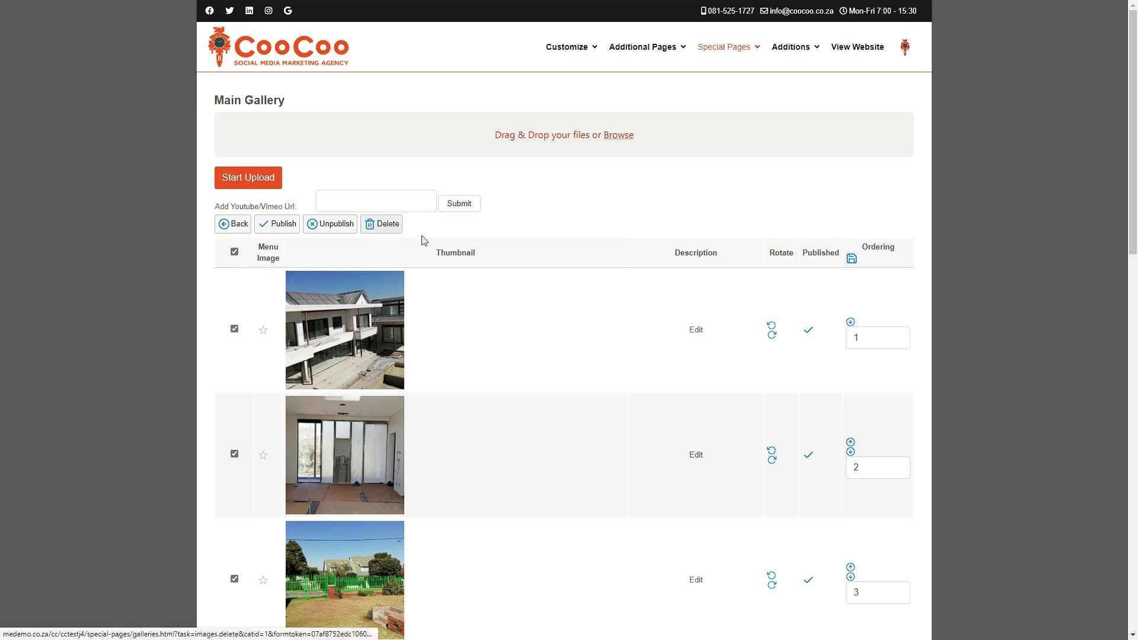
click(234, 252)
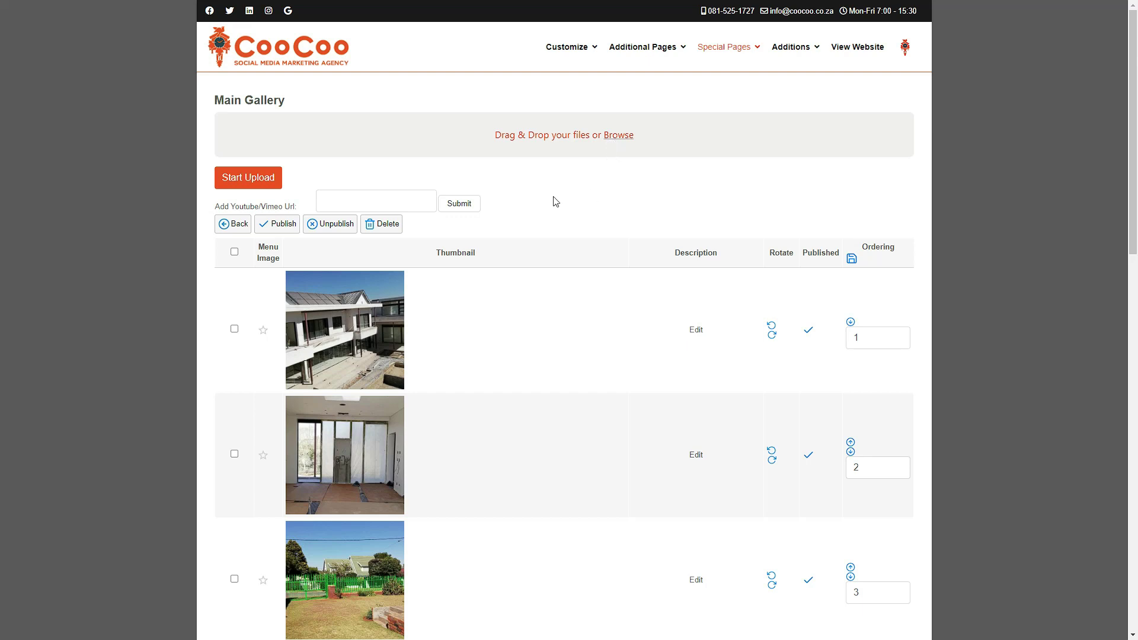
click(483, 140)
- Go back to the category list and start a new category titled 'Our Products'
click(231, 228)
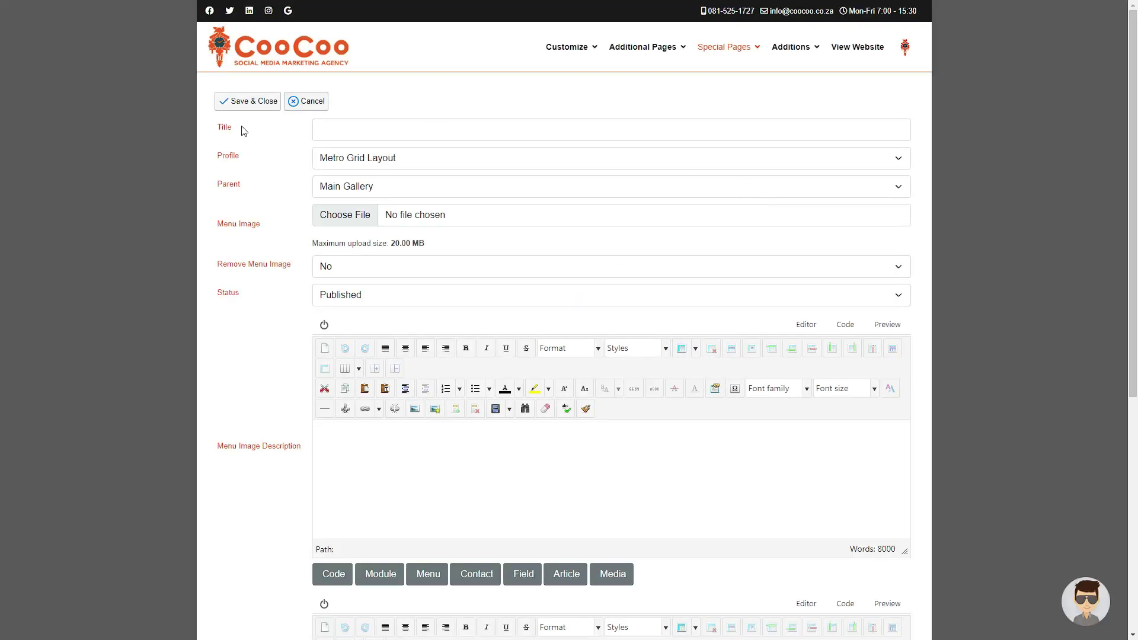
click(242, 126)
click(332, 130)
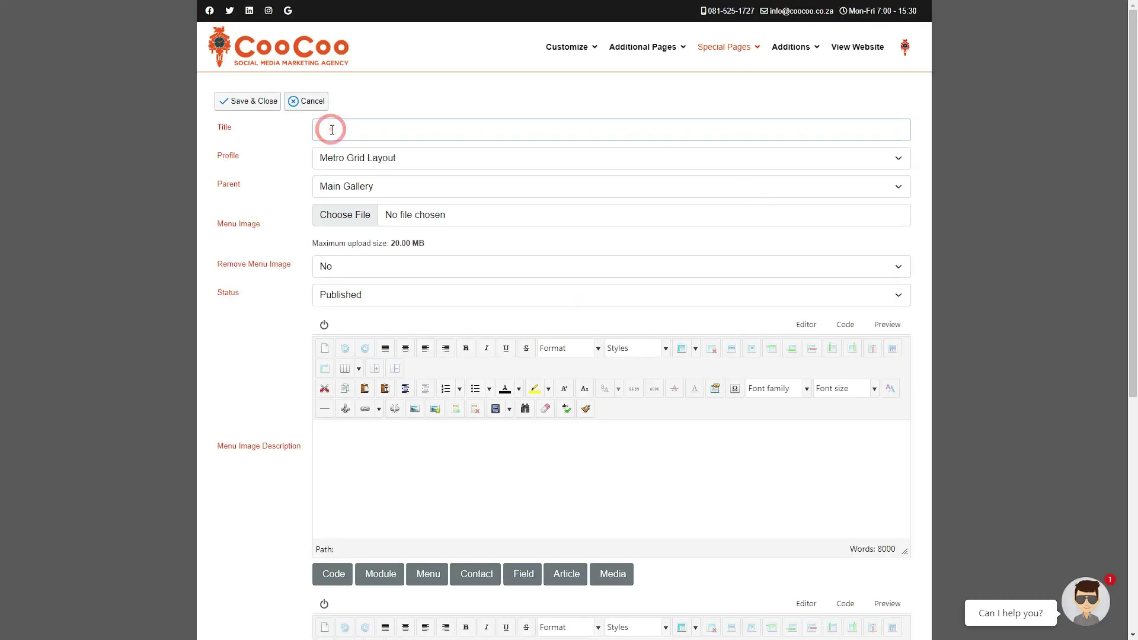
text(Our Products)
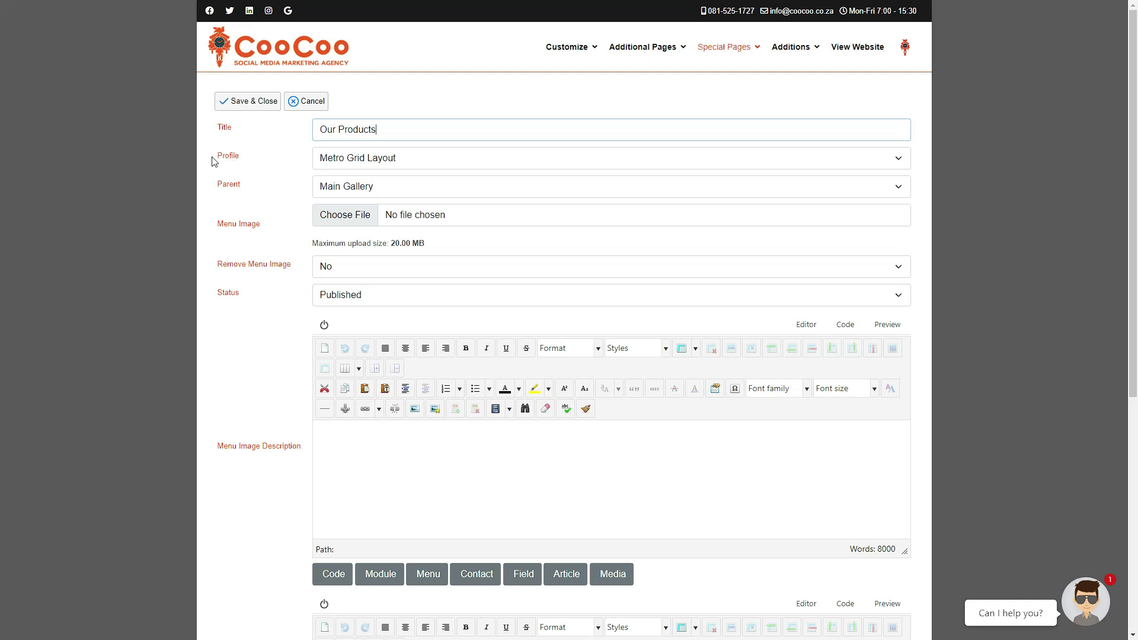
click(335, 170)
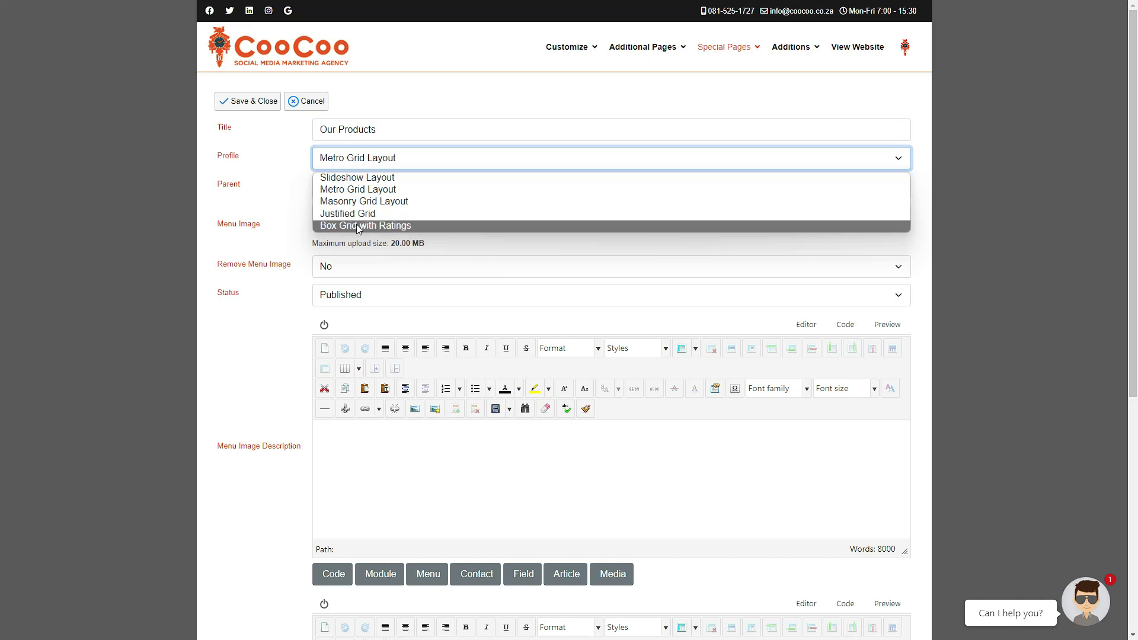
- Set the Profile to Metro Grid Layout and the Parent category to Main Gallery
click(354, 194)
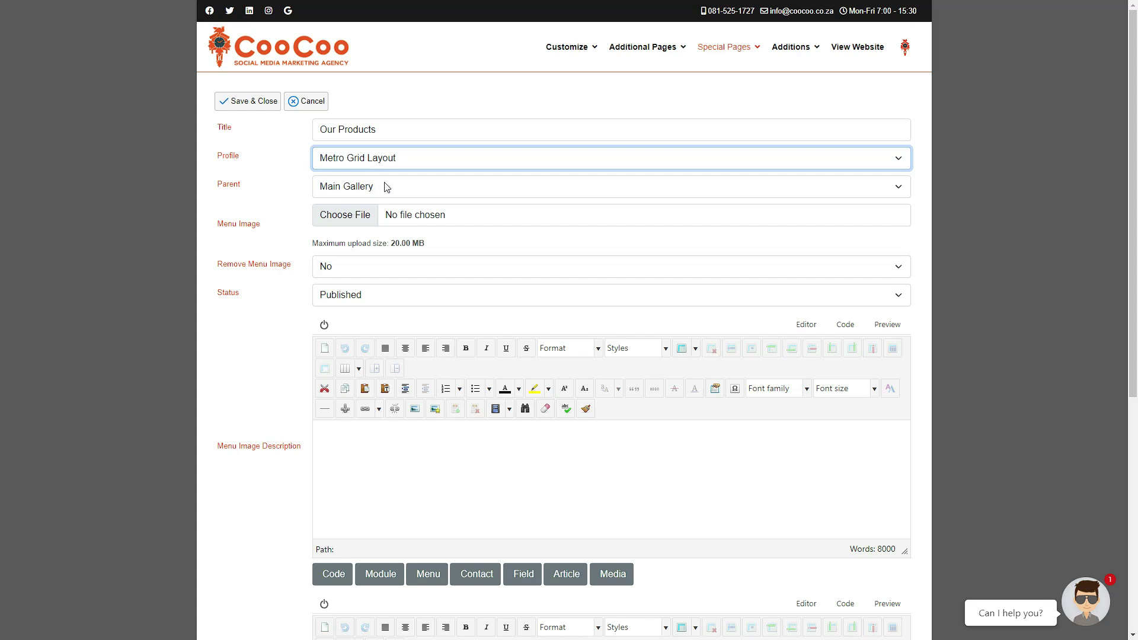
click(348, 191)
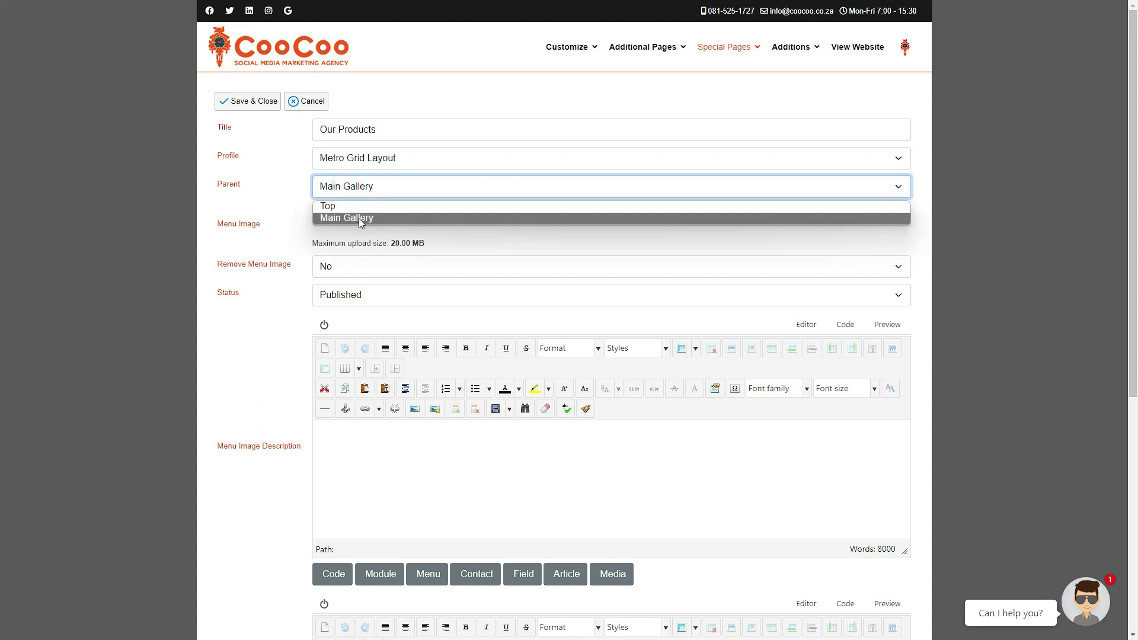
click(345, 219)
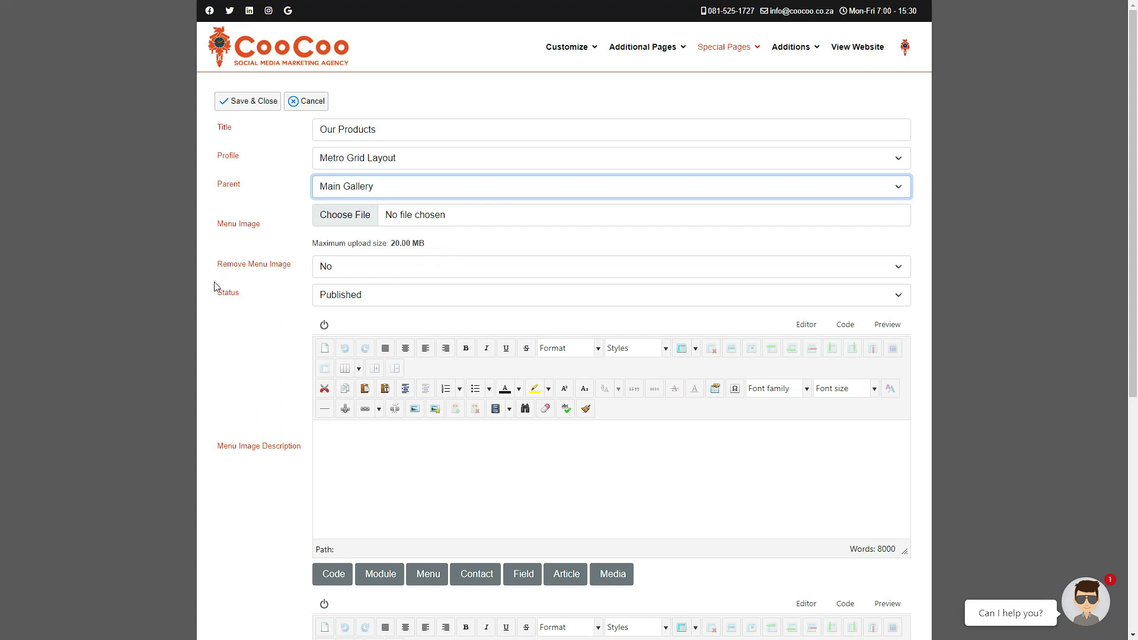
click(363, 300)
click(361, 294)
click(266, 332)
click(369, 444)
scroll(374, 446, down, 2)
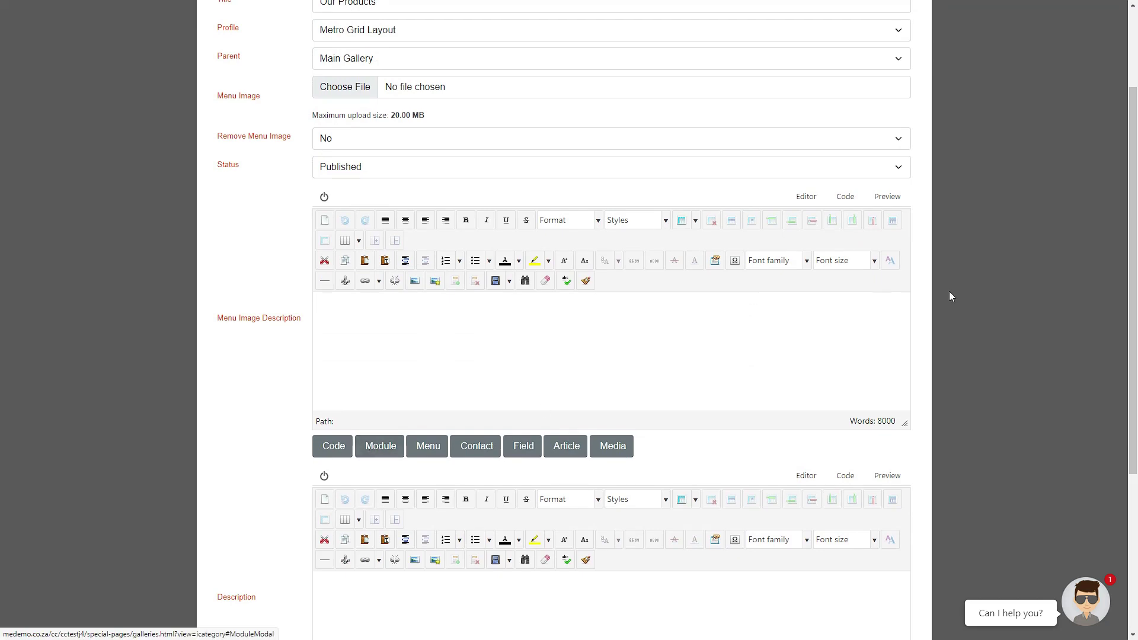
drag(1128, 263, 1128, 337)
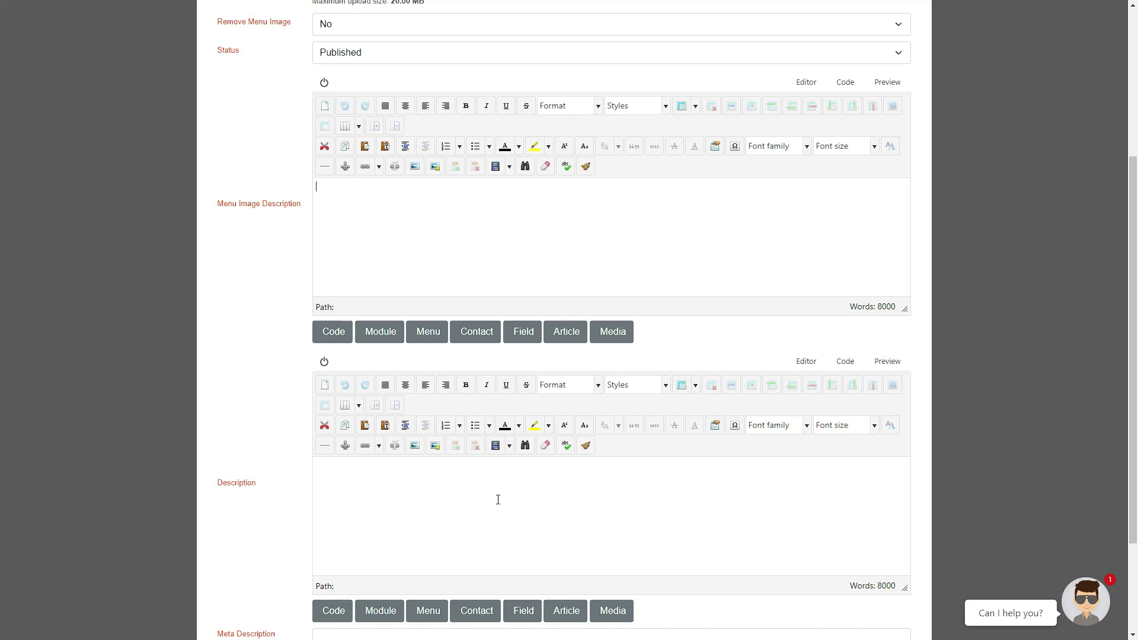
click(476, 502)
drag(1130, 291, 1133, 306)
scroll(1133, 306, down, 2)
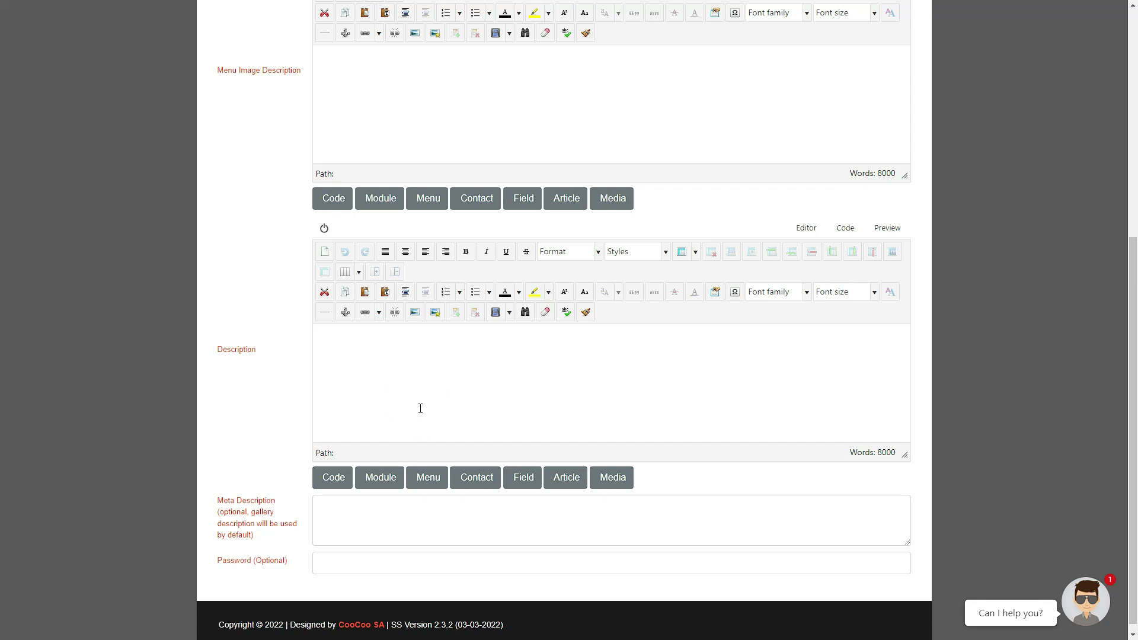
scroll(421, 409, up, 6)
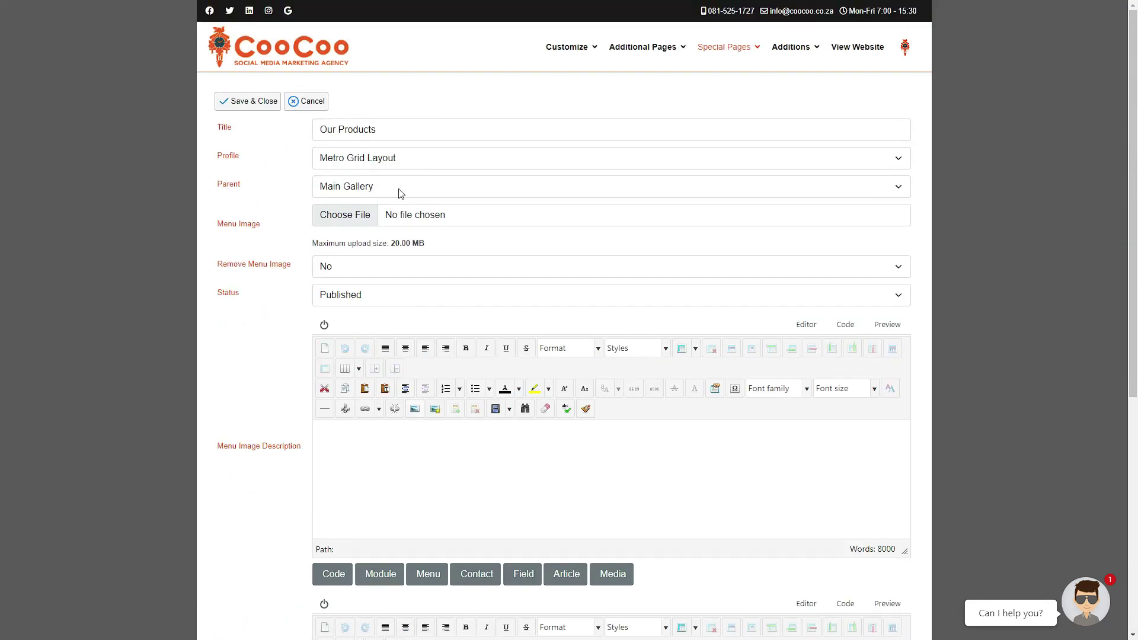
- Save and close Our Products, view its empty Manage Images (0) page, then return to the list
click(263, 102)
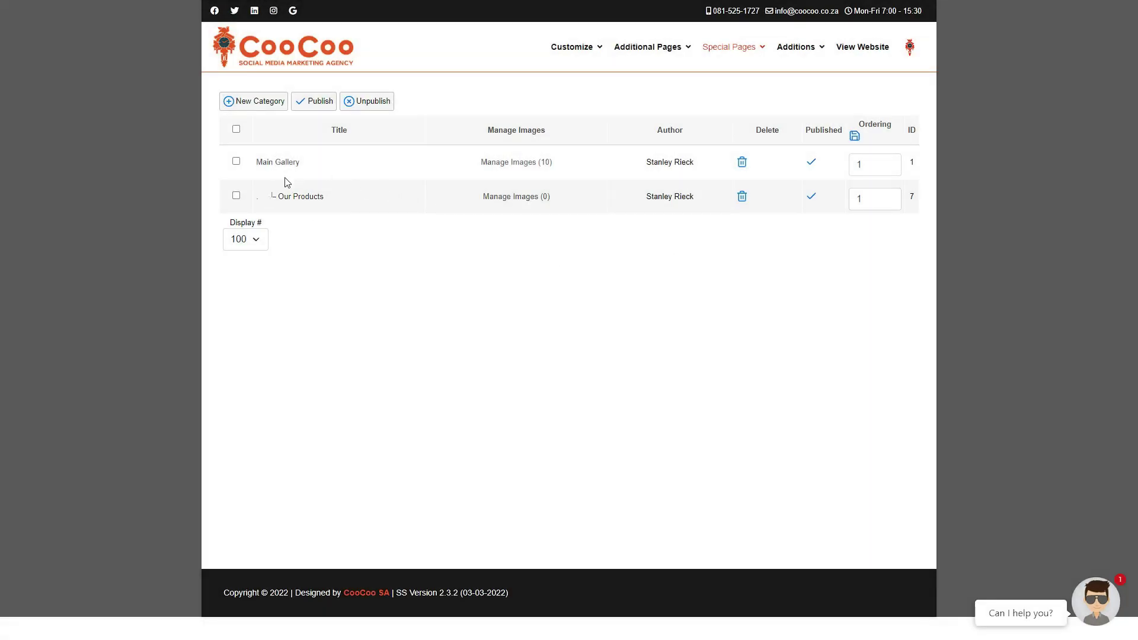
click(536, 203)
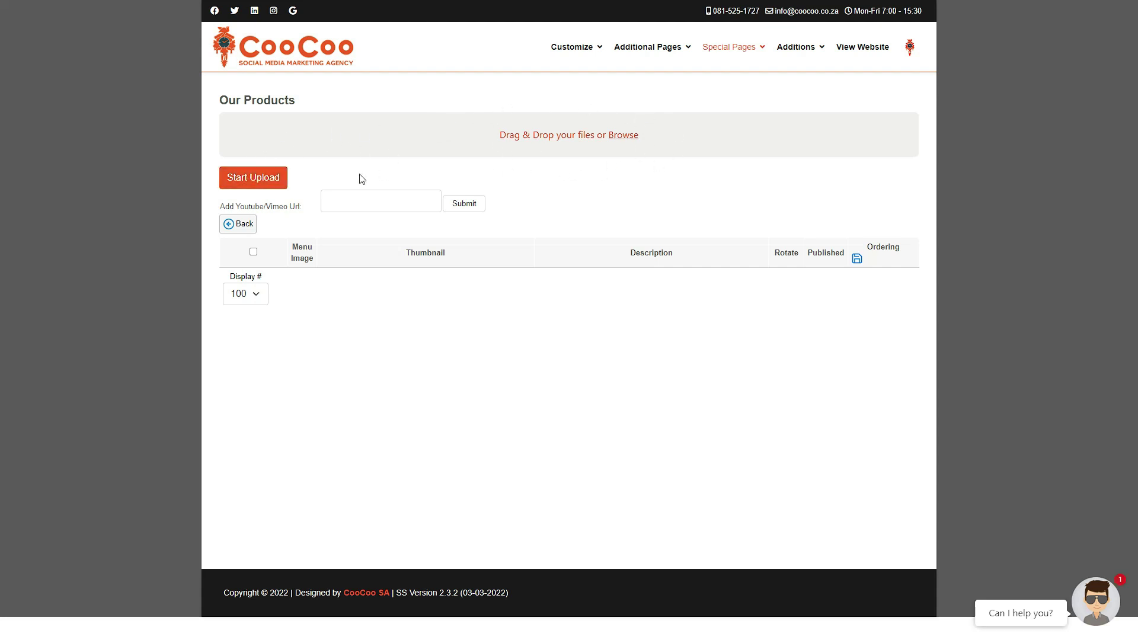
click(249, 225)
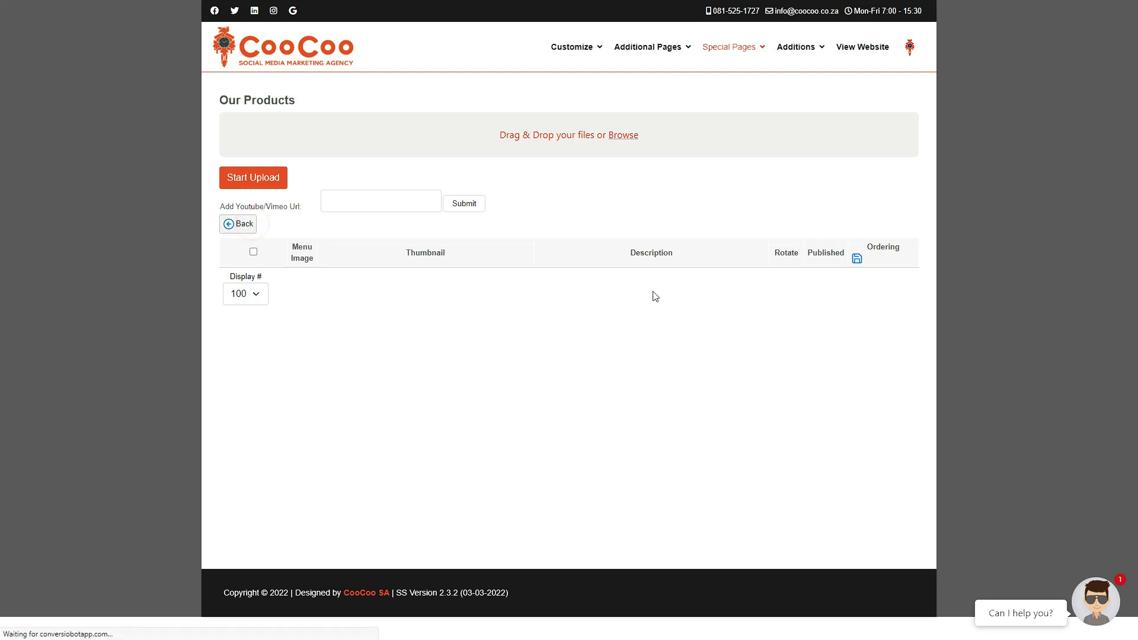